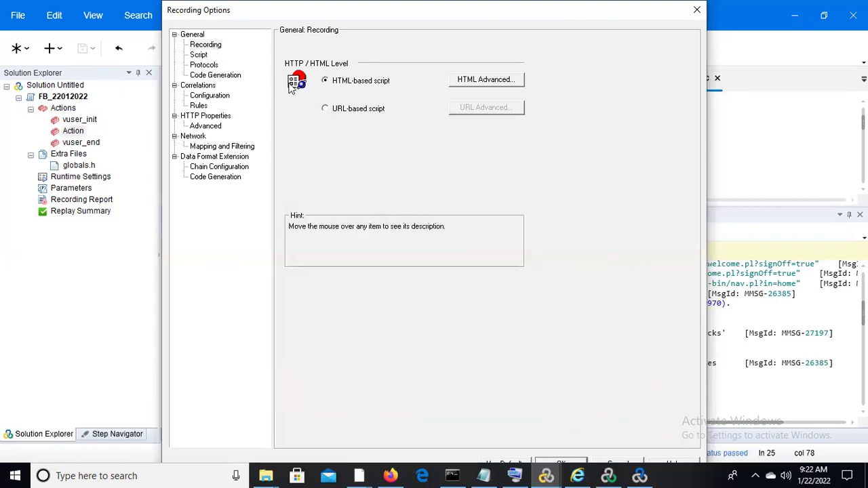
Step: Review the General recording options for Script, Protocols and Code Generation
{"action": "left_click", "coordinate": [199, 55]}
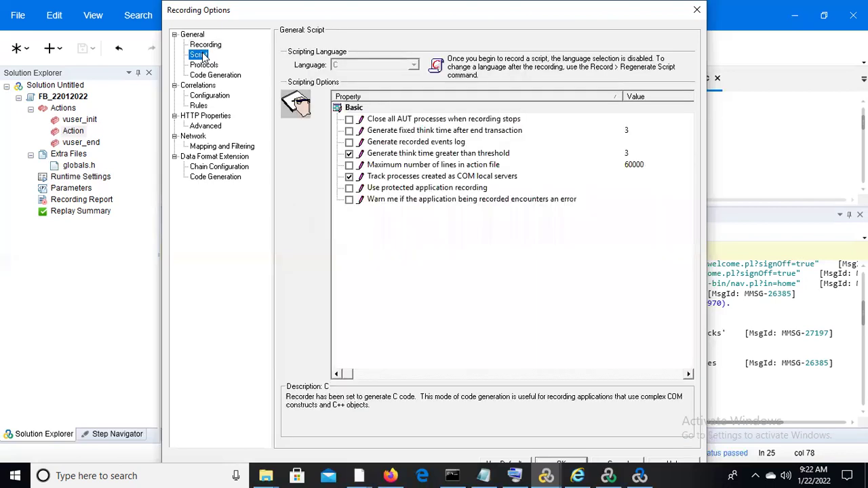
{"action": "left_click", "coordinate": [211, 65]}
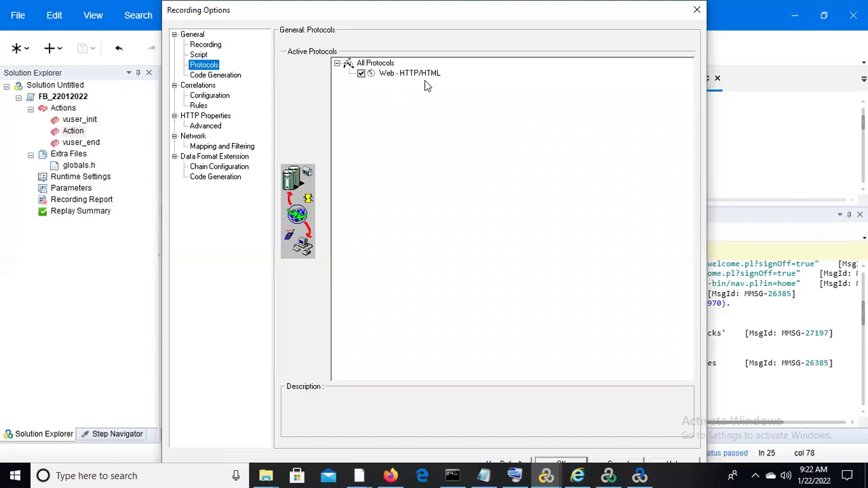
{"action": "left_click", "coordinate": [220, 77]}
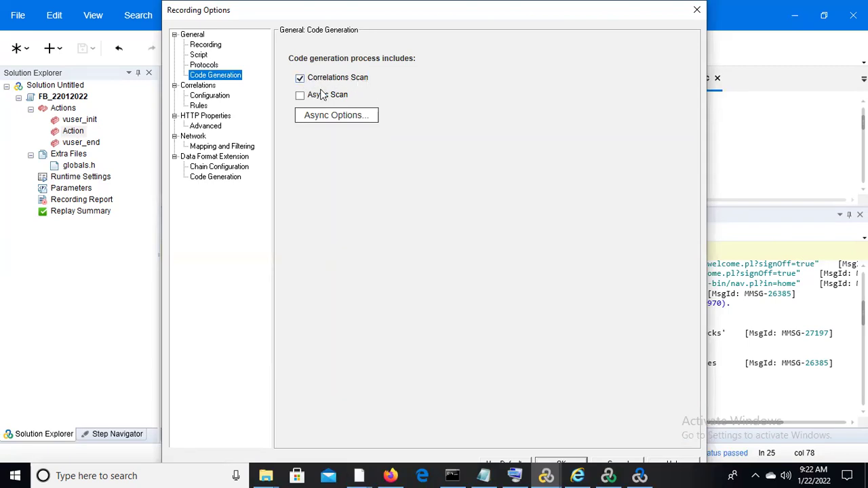
Step: Review the Correlations configuration, including the choices for the API used for correlations, and the correlation rules
{"action": "left_click", "coordinate": [211, 94]}
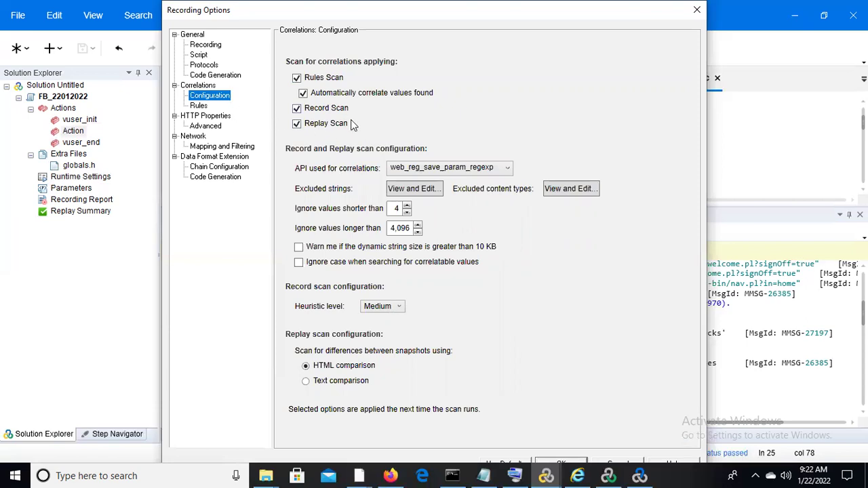
{"action": "left_click", "coordinate": [496, 169]}
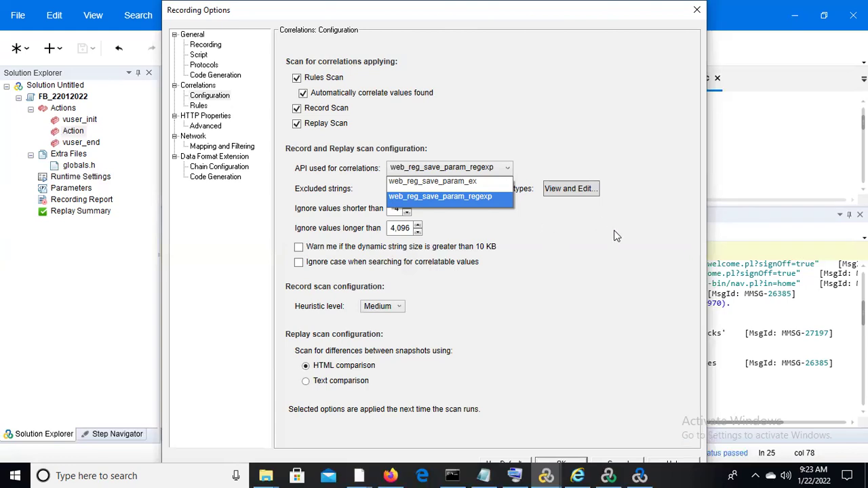
{"action": "left_click", "coordinate": [199, 106]}
{"action": "left_click", "coordinate": [199, 106]}
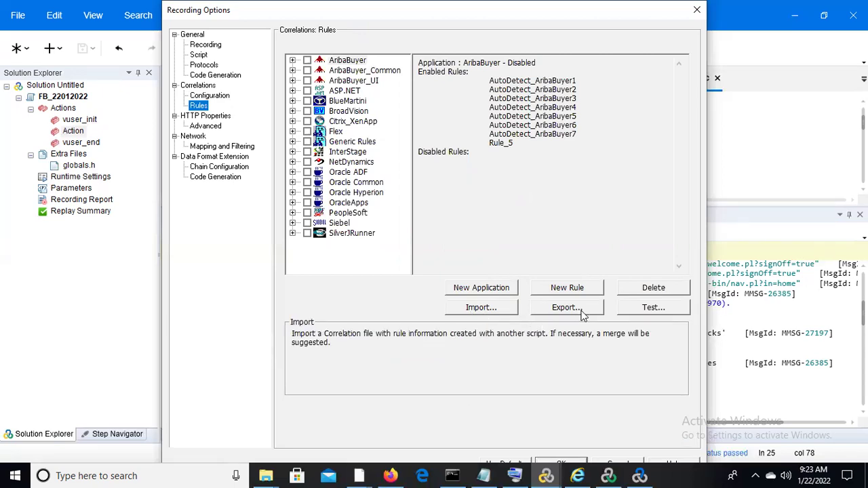
Step: Review the advanced HTTP Properties preferences and the header recording choices, closing the Headers dialog without changes
{"action": "left_click", "coordinate": [206, 126]}
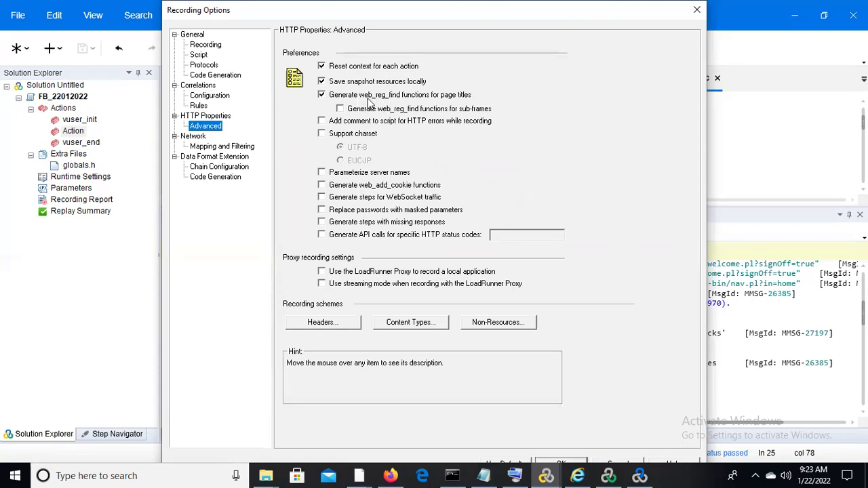
{"action": "mouse_move", "coordinate": [400, 102]}
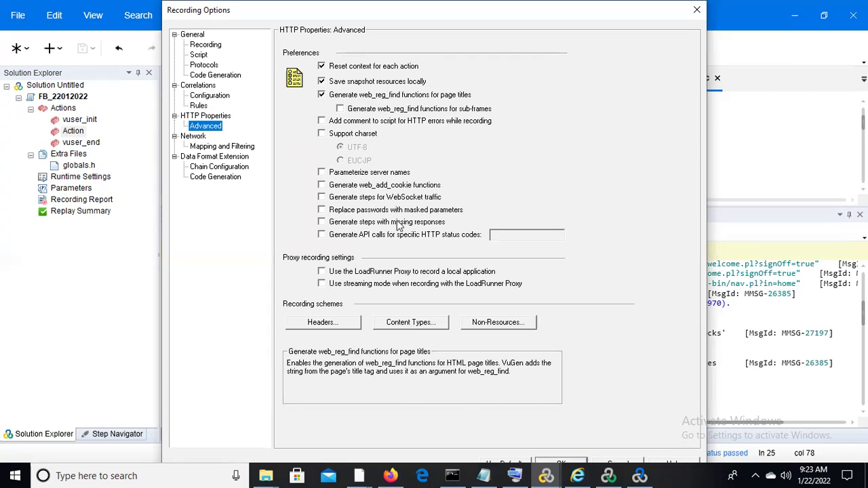
{"action": "mouse_move", "coordinate": [414, 190]}
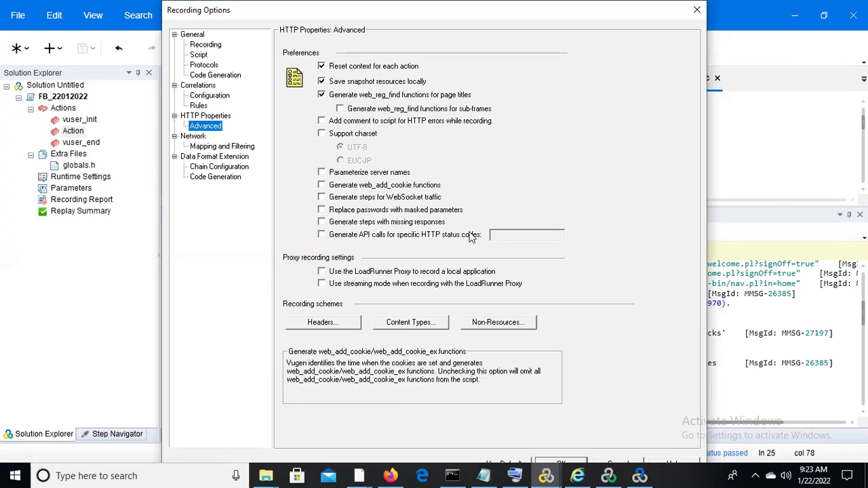
{"action": "left_click", "coordinate": [321, 322]}
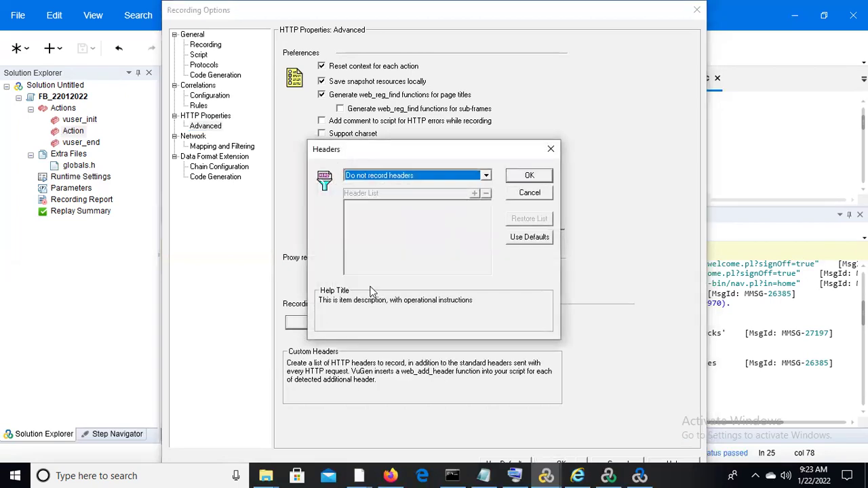
{"action": "left_click", "coordinate": [486, 177]}
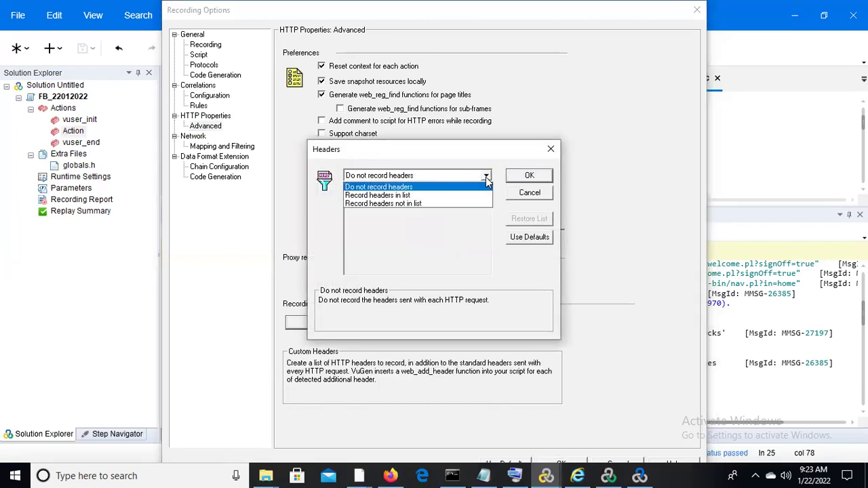
{"action": "left_click", "coordinate": [486, 176]}
{"action": "left_click", "coordinate": [486, 177]}
{"action": "left_click", "coordinate": [486, 177]}
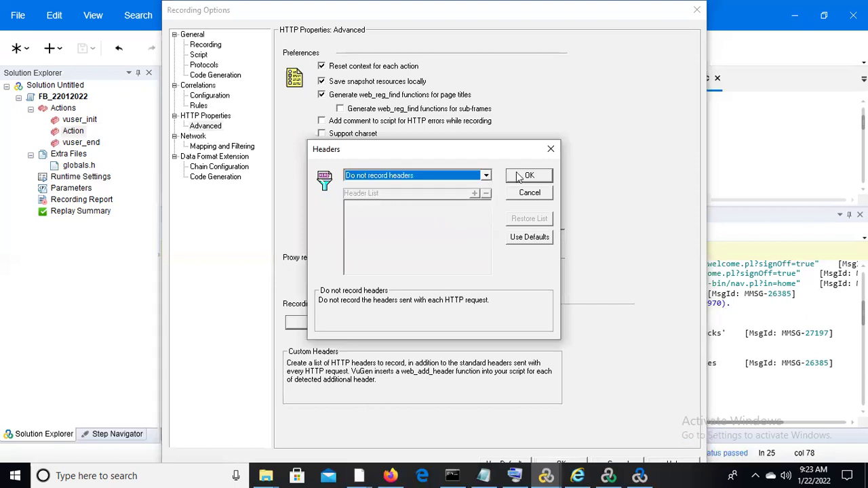
{"action": "left_click", "coordinate": [551, 150]}
Step: Examine the Network mapping capture levels and the SSL versions in the advanced port mapping settings, closing those settings without changes
{"action": "left_click", "coordinate": [229, 148]}
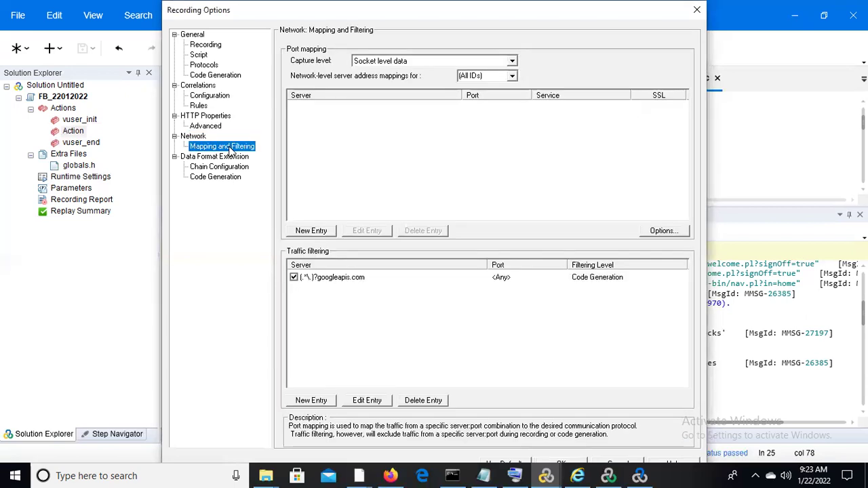
{"action": "left_click", "coordinate": [512, 62]}
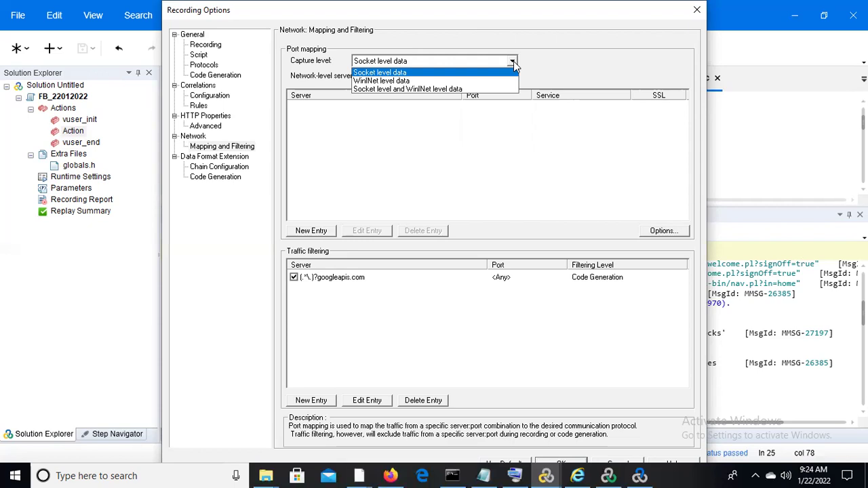
{"action": "left_click", "coordinate": [668, 231]}
{"action": "left_click", "coordinate": [667, 231]}
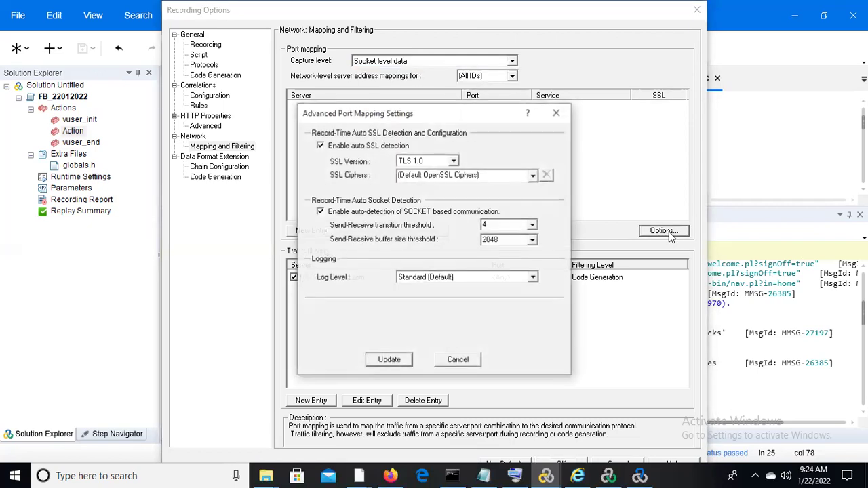
{"action": "left_click", "coordinate": [453, 162]}
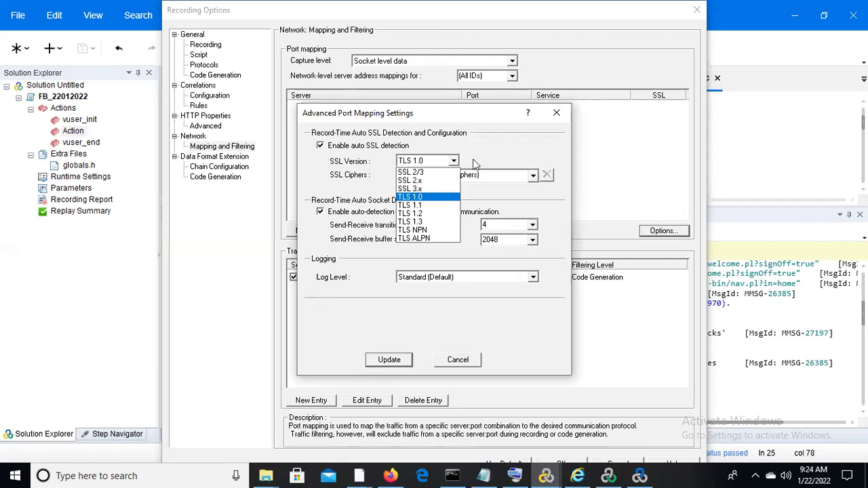
{"action": "left_click", "coordinate": [473, 159]}
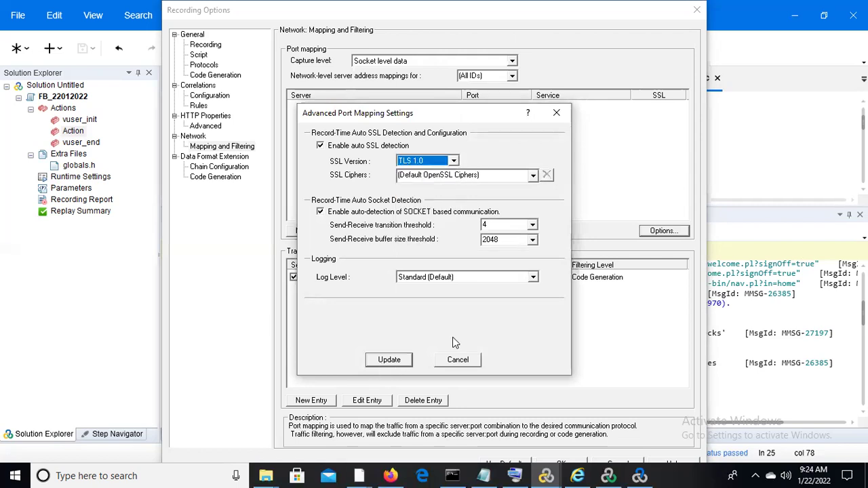
{"action": "left_click", "coordinate": [556, 114]}
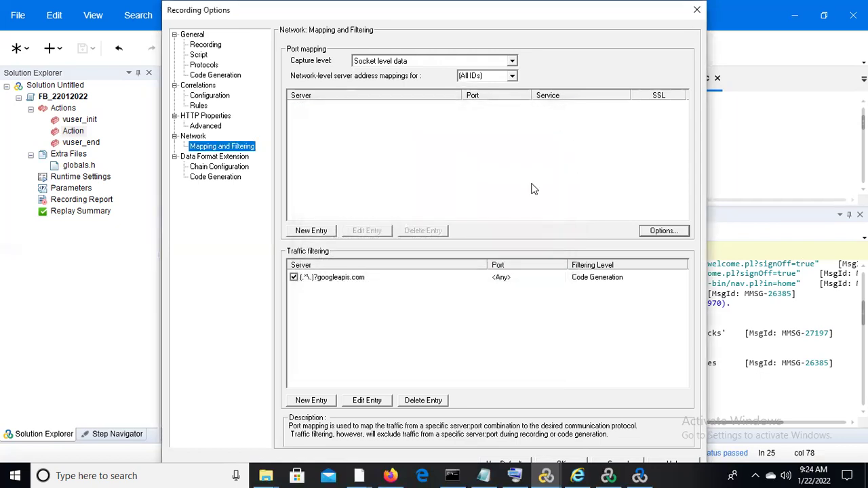
Step: Try TLS 1.2 as the SSL version in the advanced port mapping settings, return it to TLS 1.0 and close without updating
{"action": "left_click", "coordinate": [667, 232]}
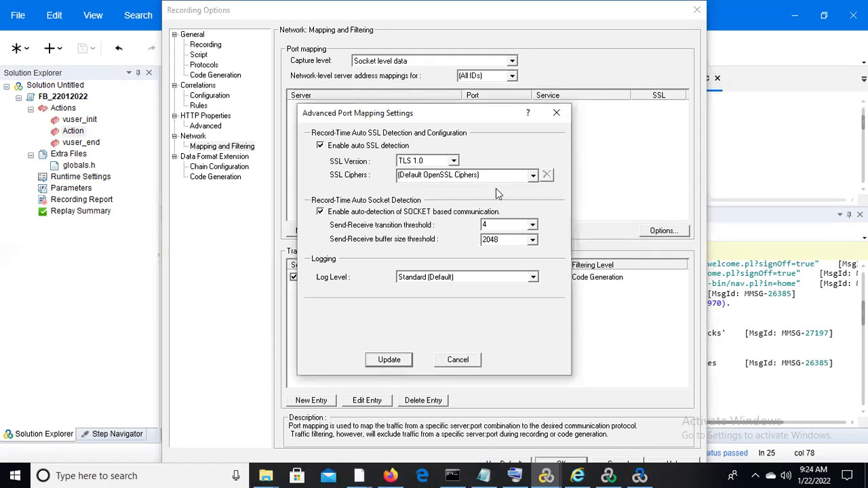
{"action": "left_click", "coordinate": [453, 161]}
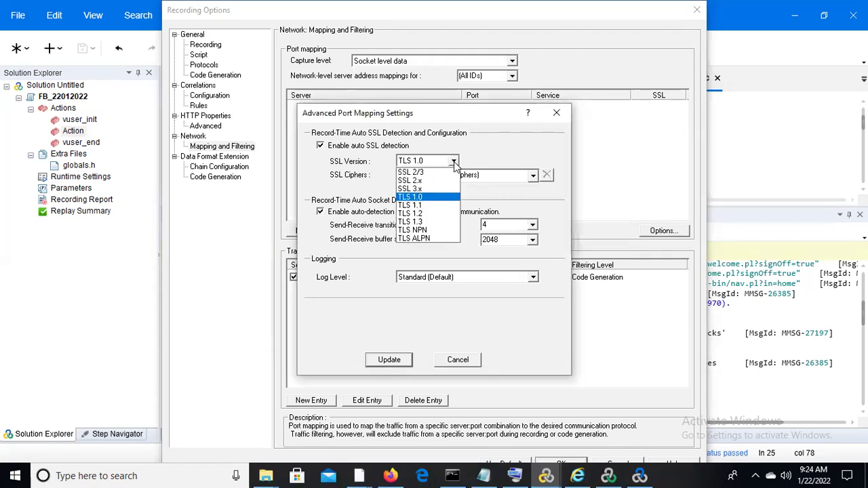
{"action": "left_click", "coordinate": [433, 214]}
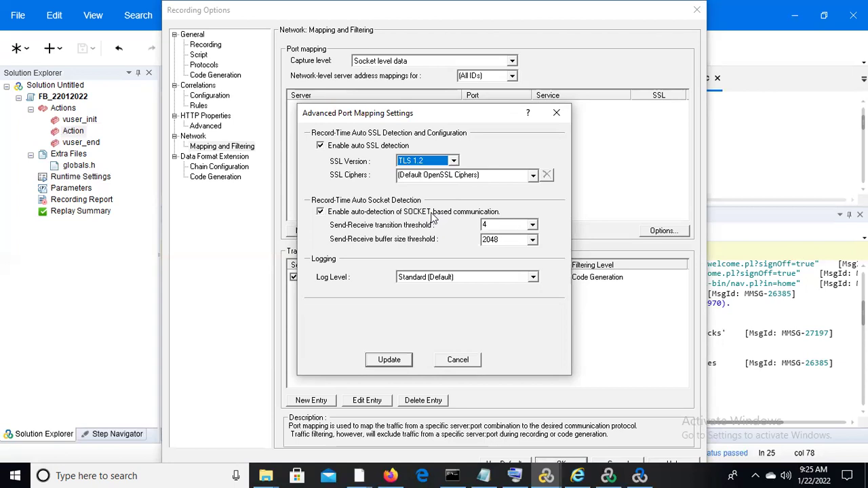
{"action": "left_click", "coordinate": [454, 161]}
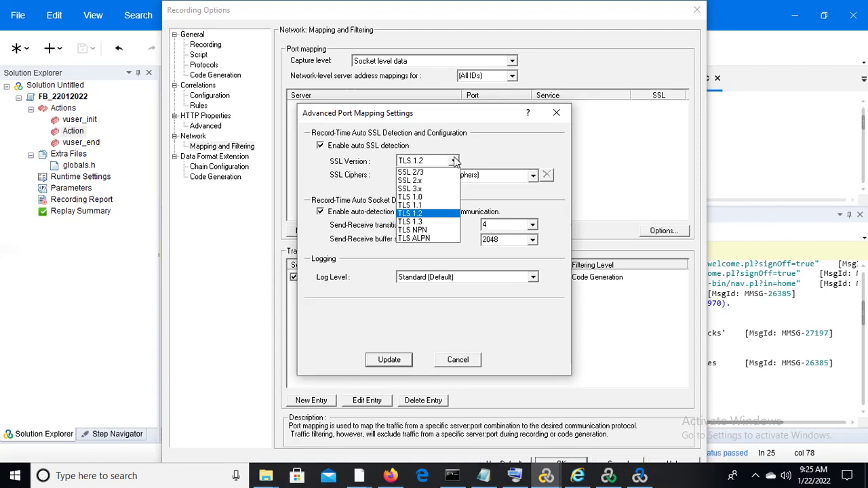
{"action": "left_click", "coordinate": [434, 200]}
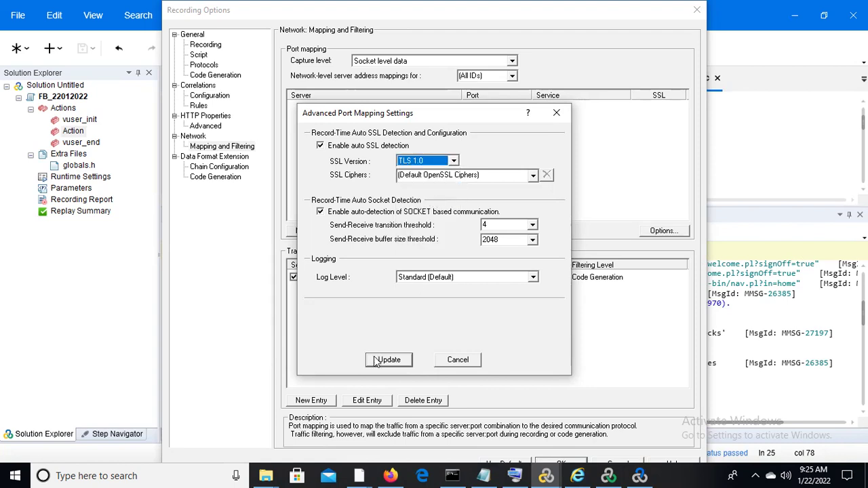
{"action": "left_click", "coordinate": [557, 113]}
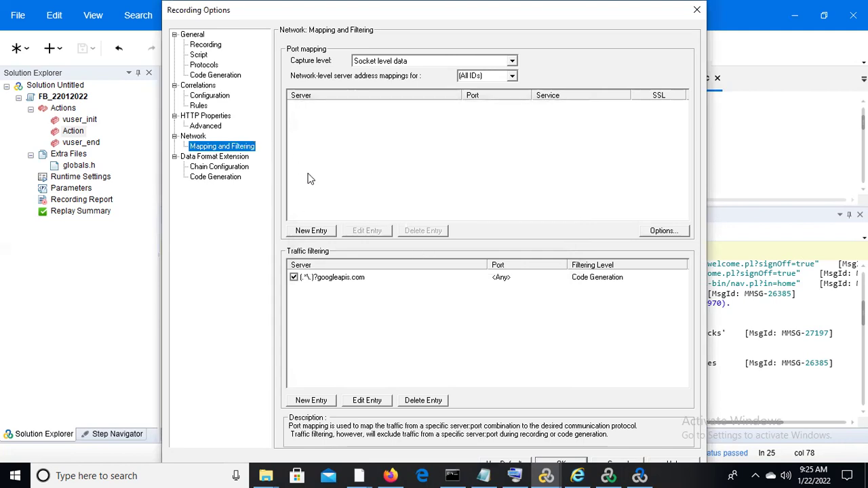
Step: Review the Data Format Extension options for Chain Configuration and Code Generation, and return to the correlation rules
{"action": "left_click", "coordinate": [235, 170]}
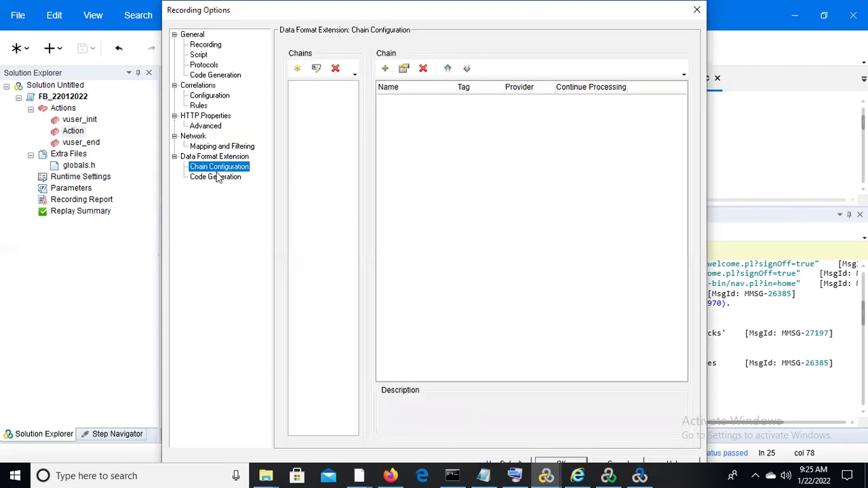
{"action": "left_click", "coordinate": [217, 177]}
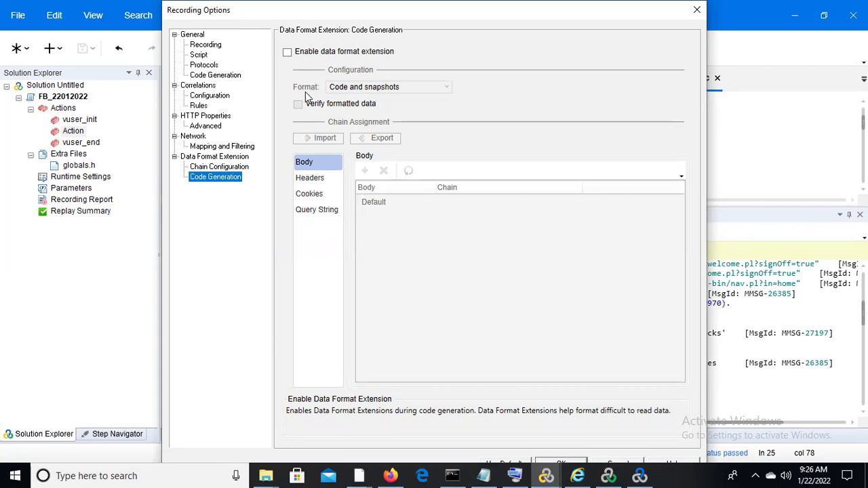
{"action": "left_click", "coordinate": [200, 109]}
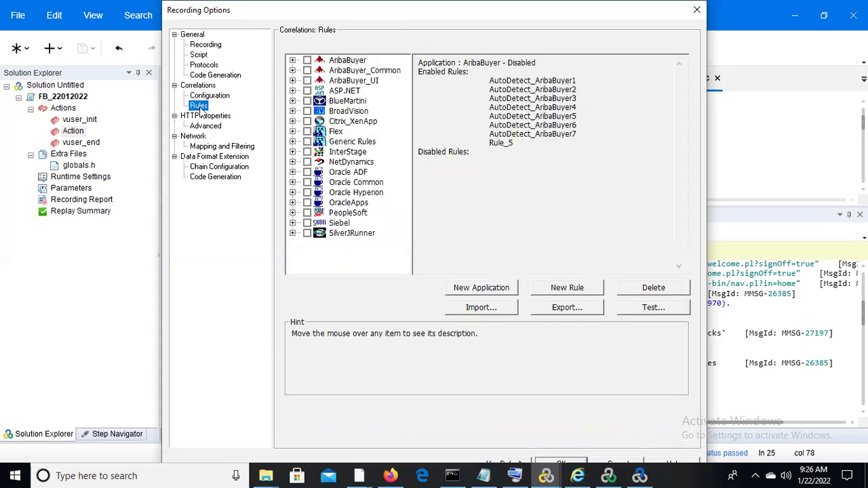